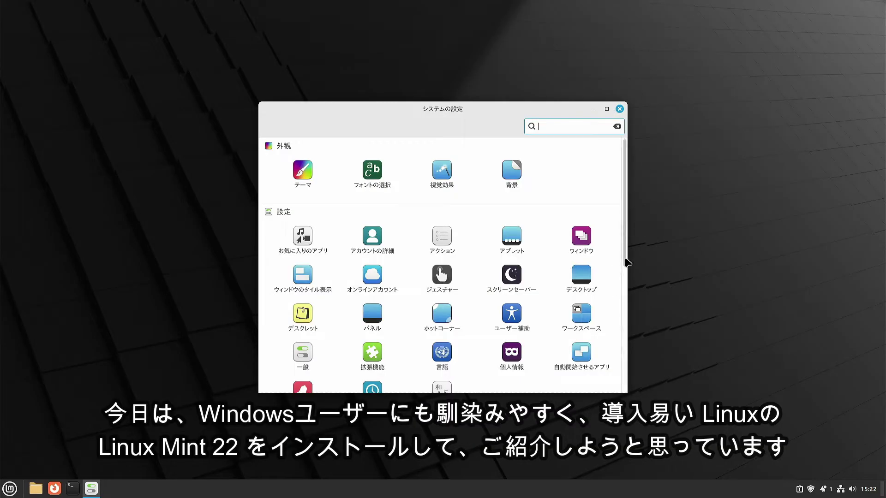
# Step: Open Input Method in System Settings and show the 日本語 (Japanese) input setup instructions
pyautogui.scroll(-2, 580, 278)
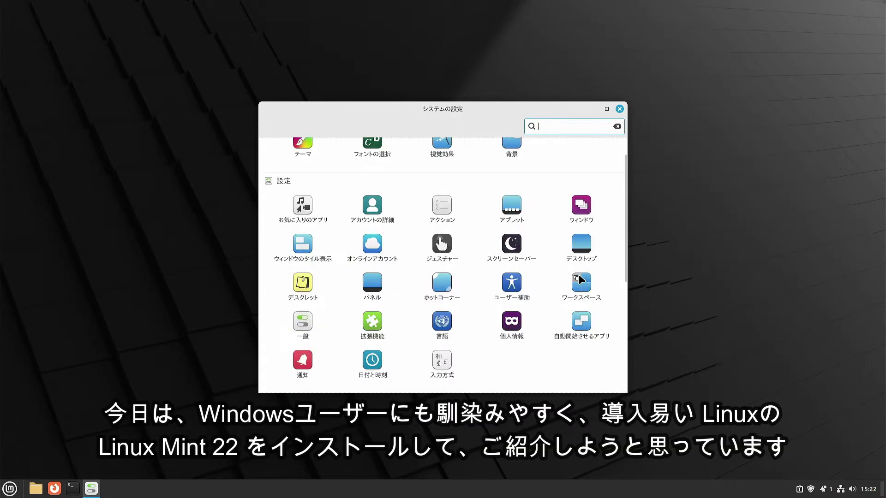
pyautogui.click(440, 363)
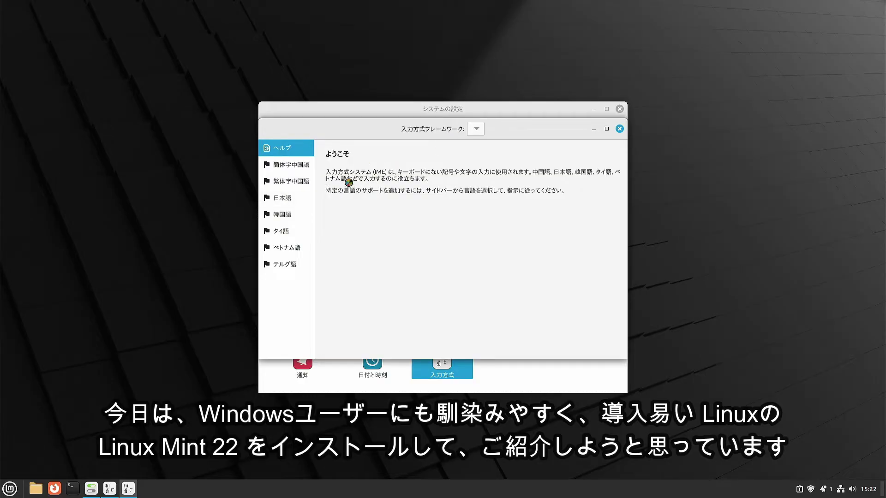
pyautogui.click(287, 198)
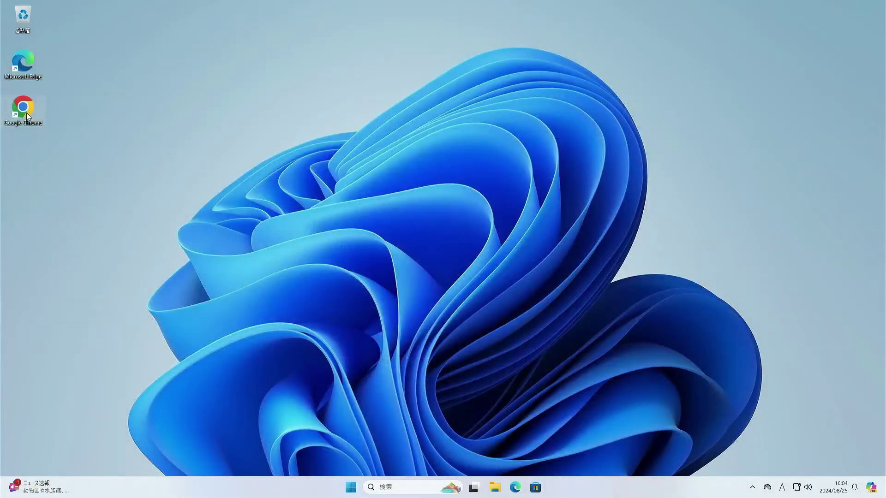
# Step: Launch Google Chrome and search Google for 'linux mint'
pyautogui.doubleClick(26, 111)
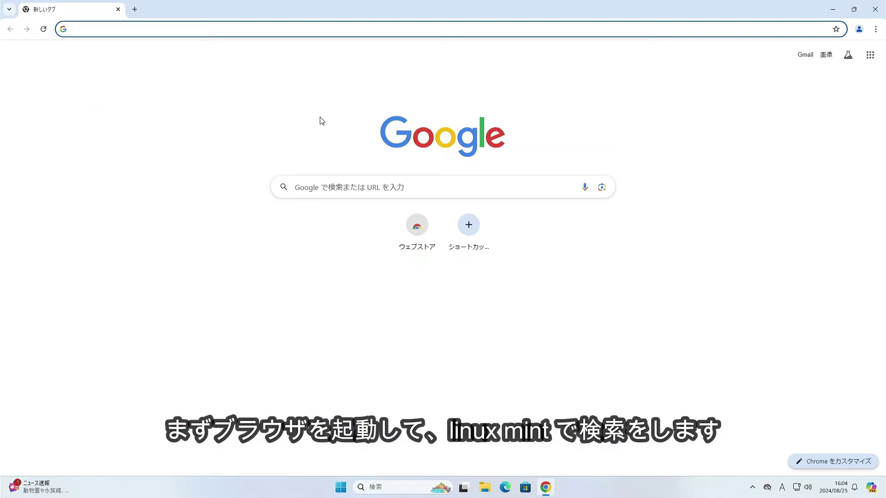
pyautogui.click(348, 187)
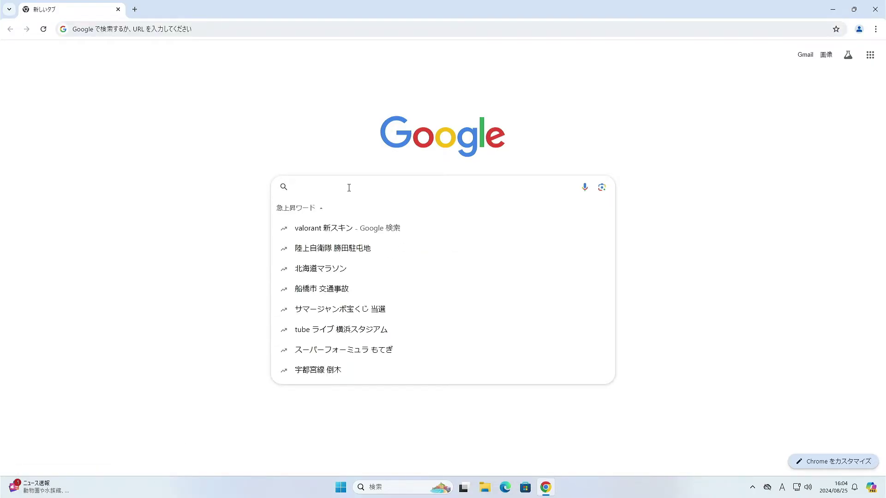
pyautogui.write('li')
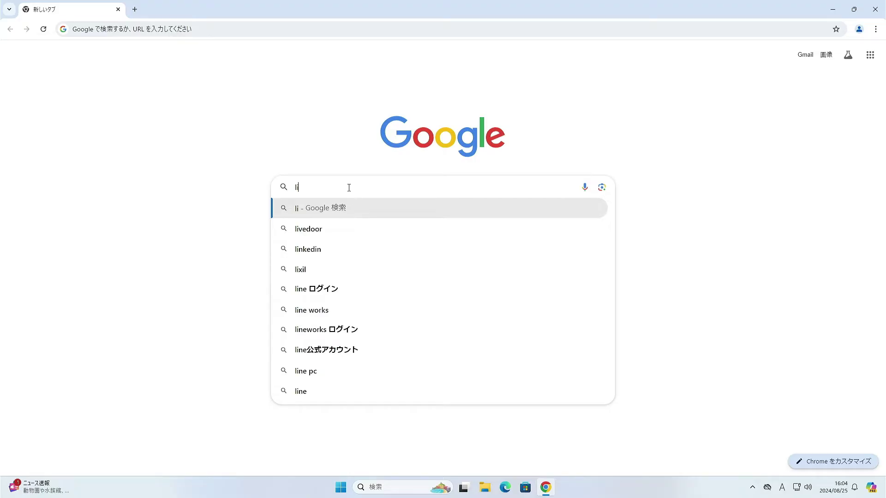
pyautogui.write('n')
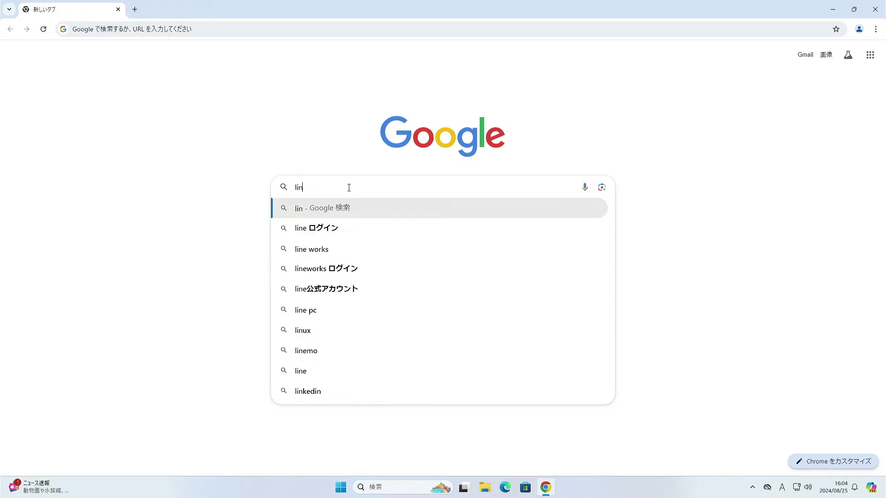
pyautogui.write('ux mint')
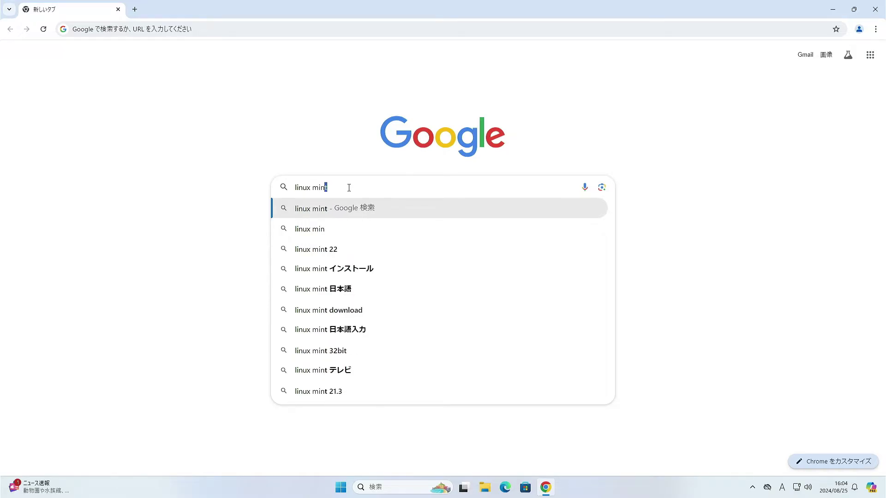
pyautogui.press('Return')
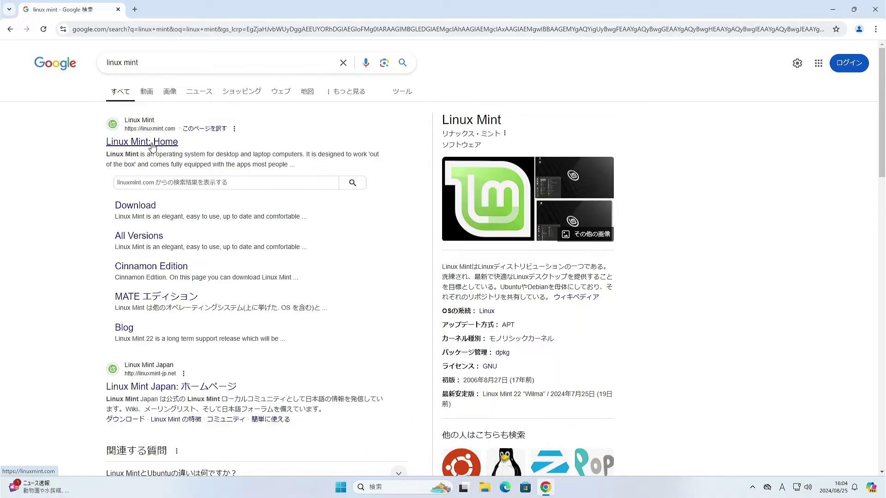
# Step: Go from the Linux Mint home page to the Linux Mint 22 Cinnamon Edition download page
pyautogui.click(152, 146)
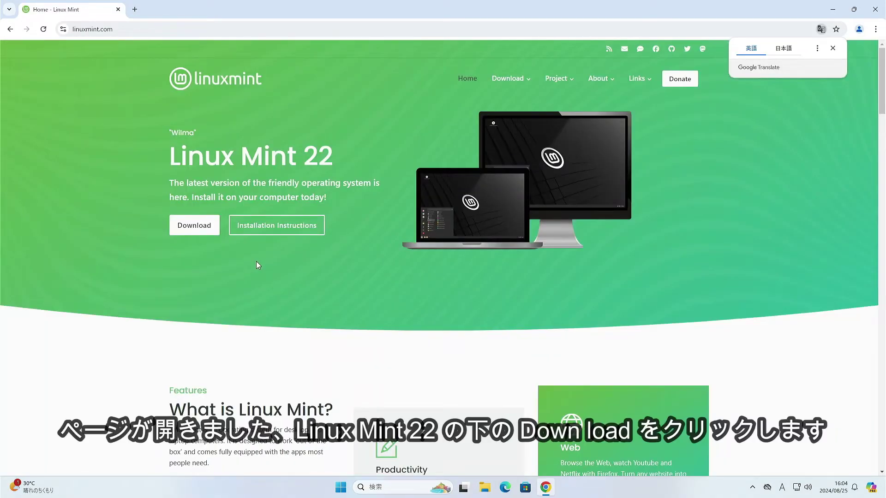
pyautogui.click(194, 232)
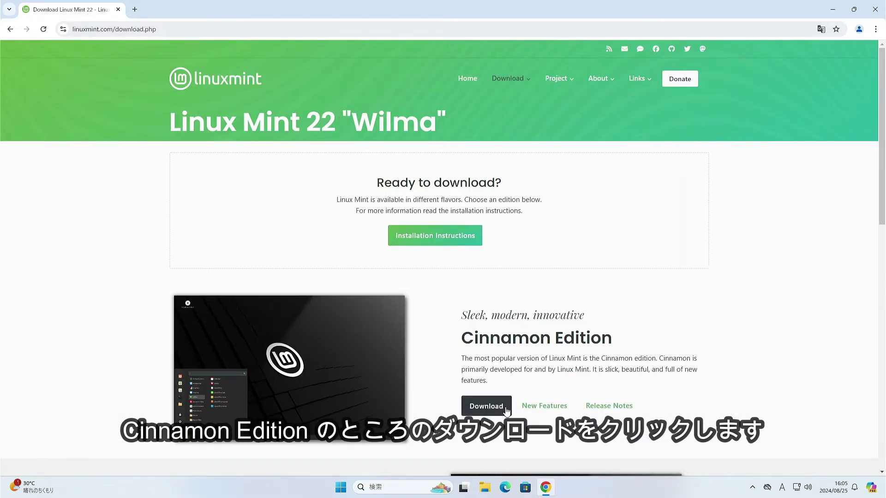
pyautogui.click(491, 410)
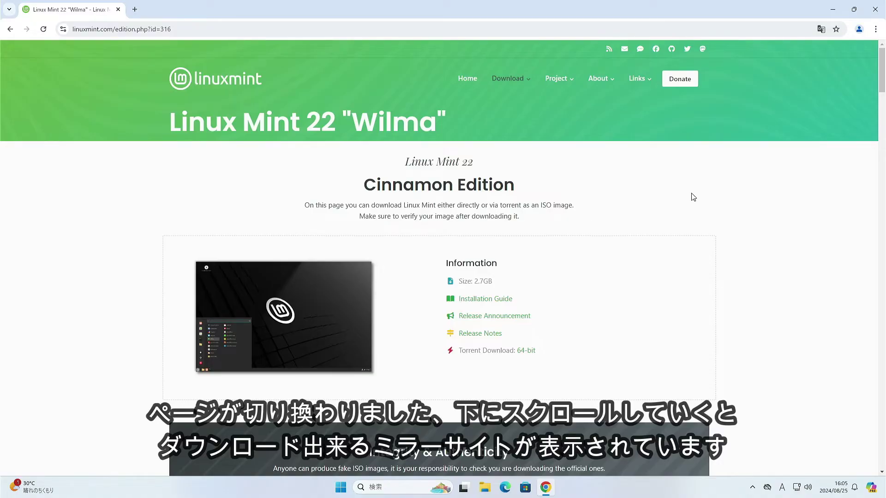
# Step: Download linuxmint-22-cinnamon-64bit.iso from the Japan mirror repo.jing.rocks and check its progress
pyautogui.scroll(-1, 528, 287)
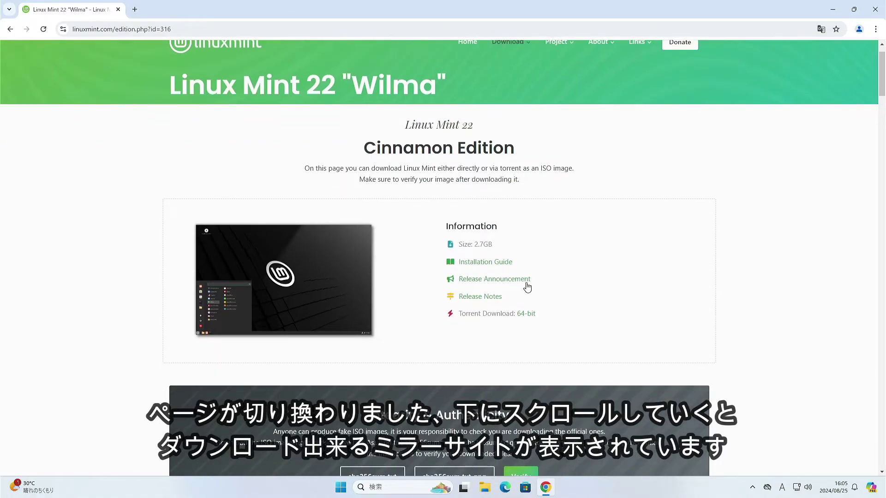
pyautogui.scroll(-5, 528, 286)
pyautogui.scroll(-5, 535, 282)
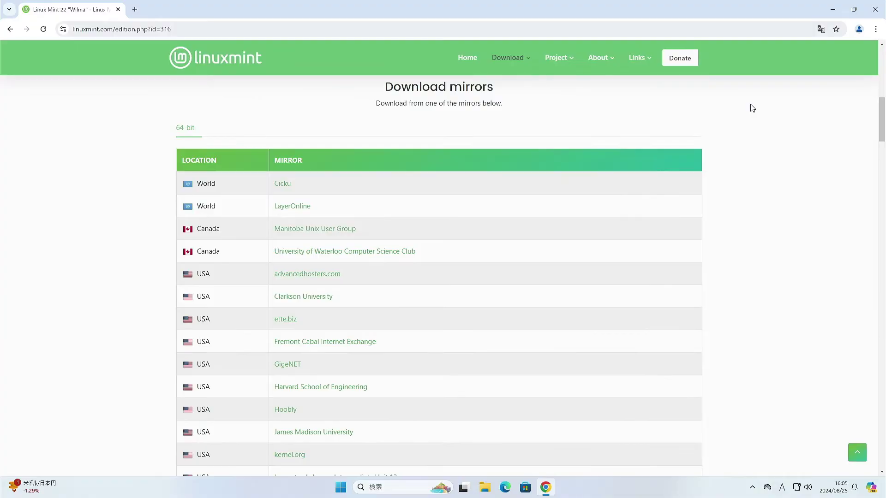
pyautogui.scroll(-2, 381, 356)
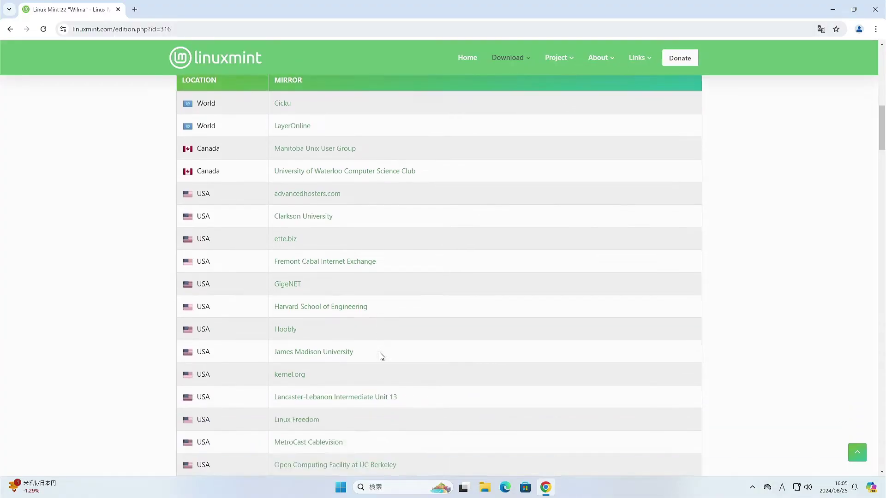
pyautogui.scroll(-6, 376, 357)
pyautogui.scroll(-3, 348, 353)
pyautogui.scroll(-10, 347, 352)
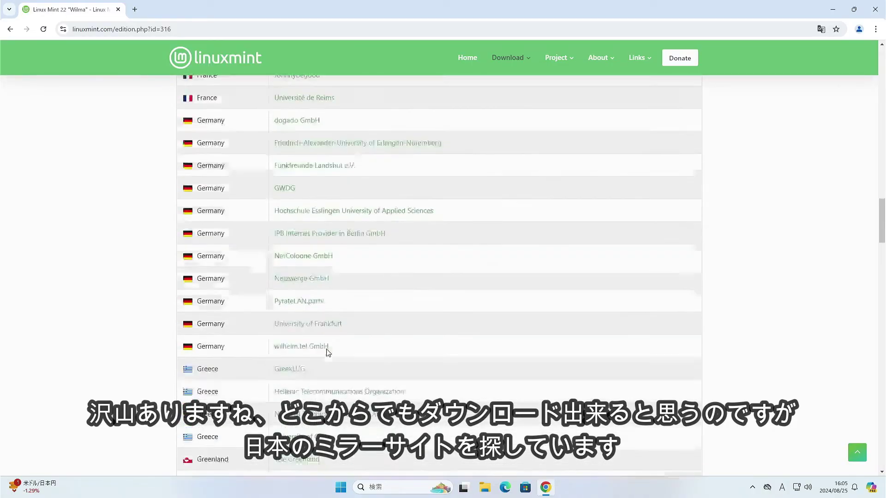
pyautogui.scroll(-15, 326, 352)
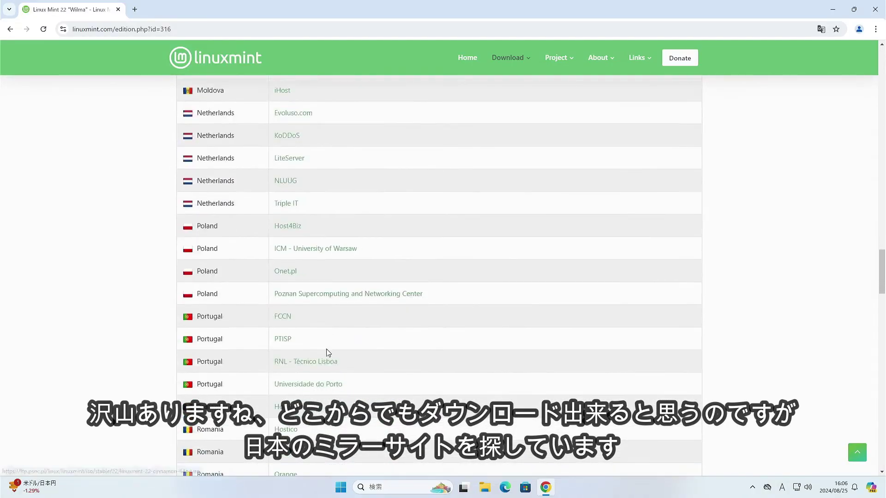
pyautogui.scroll(-10, 328, 353)
pyautogui.scroll(-10, 328, 353)
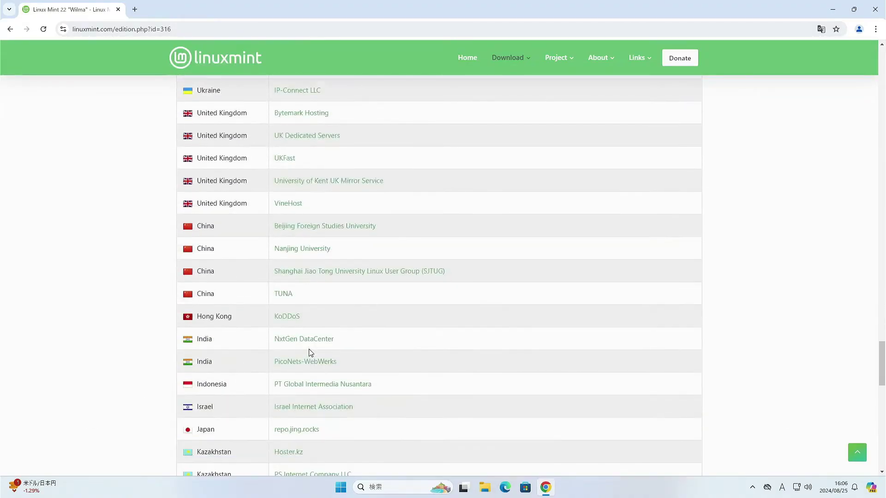
pyautogui.scroll(-5, 293, 333)
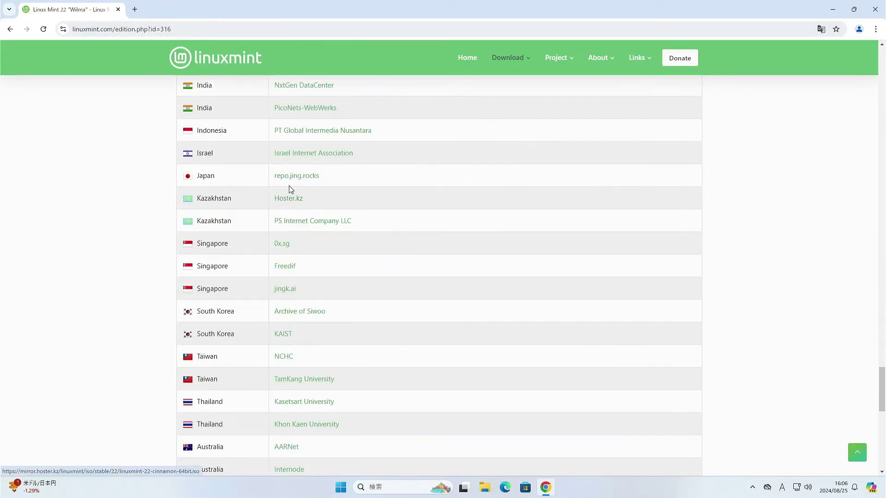
pyautogui.click(291, 179)
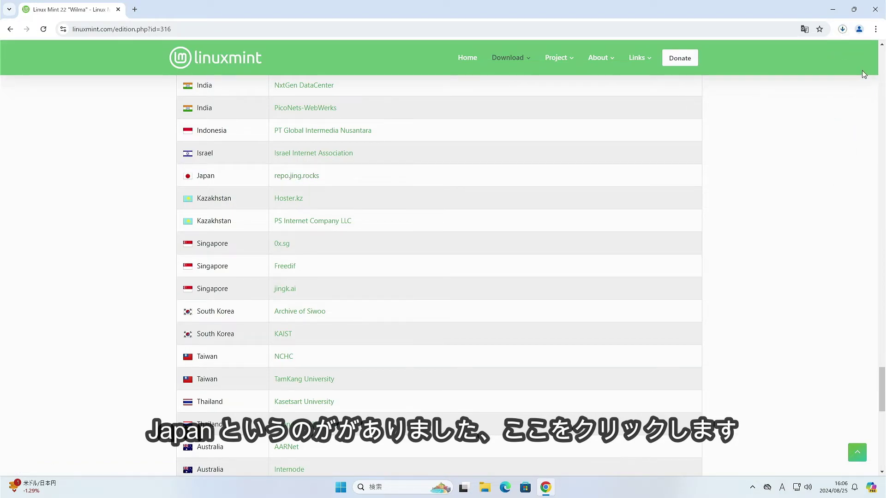
pyautogui.click(842, 30)
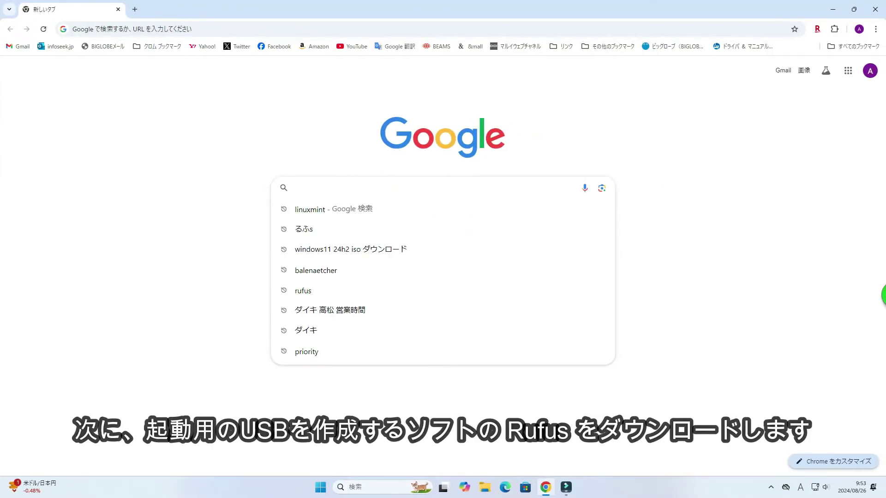
# Step: Search Google for 'rufus'
pyautogui.write('ufus')
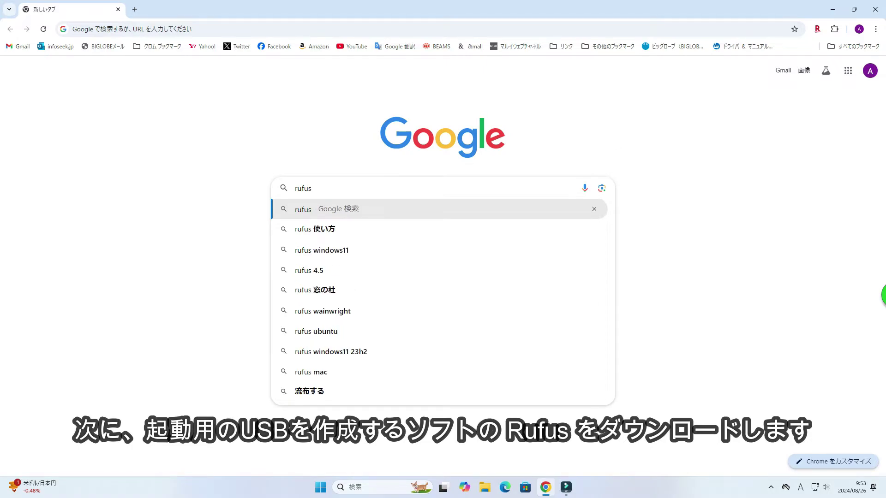
pyautogui.press('Down')
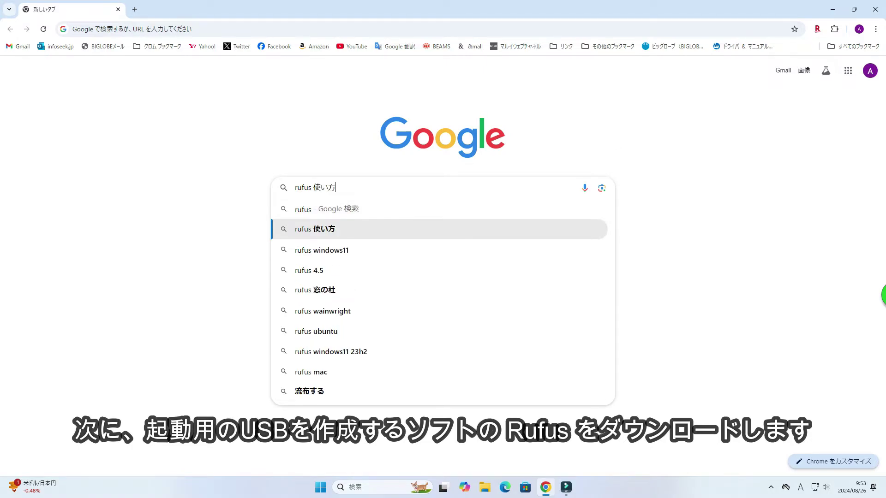
pyautogui.press('BackSpace')
pyautogui.press('BackSpace')
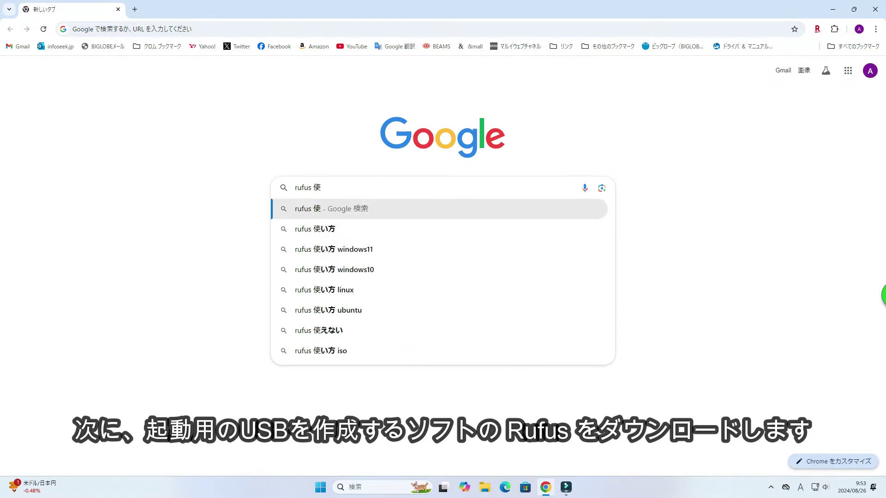
pyautogui.press('BackSpace')
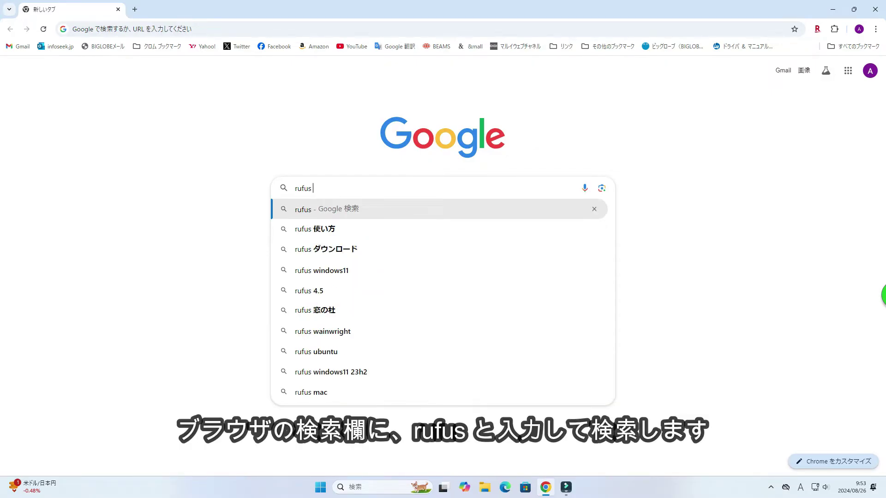
pyautogui.press('Return')
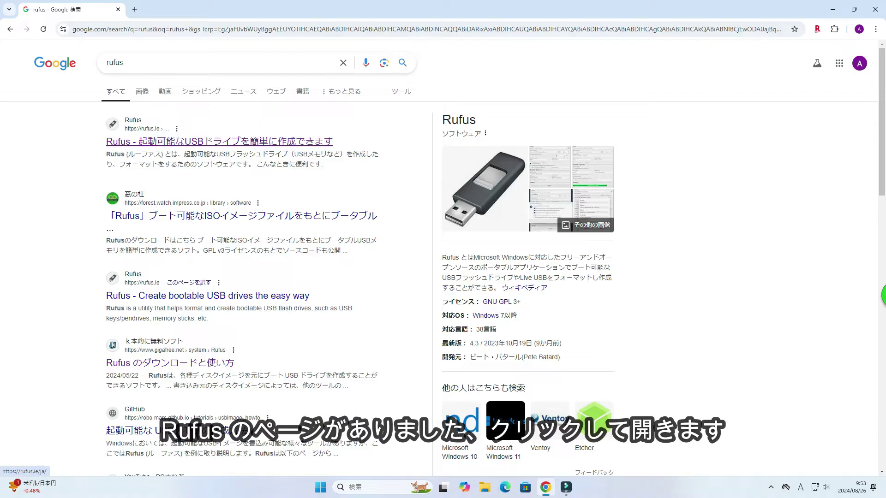
# Step: Open the official rufus.ie site and bring the rufus-4.5 ダウンロード table into view
pyautogui.click(219, 142)
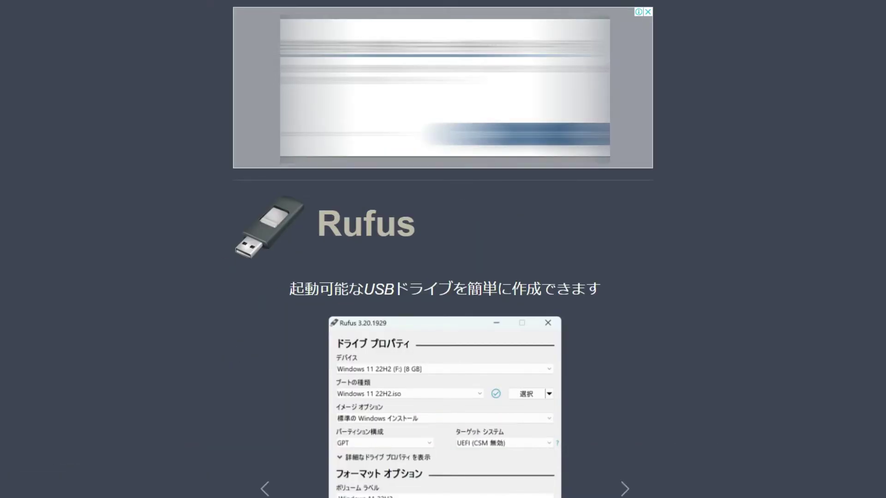
pyautogui.scroll(-2, 443, 249)
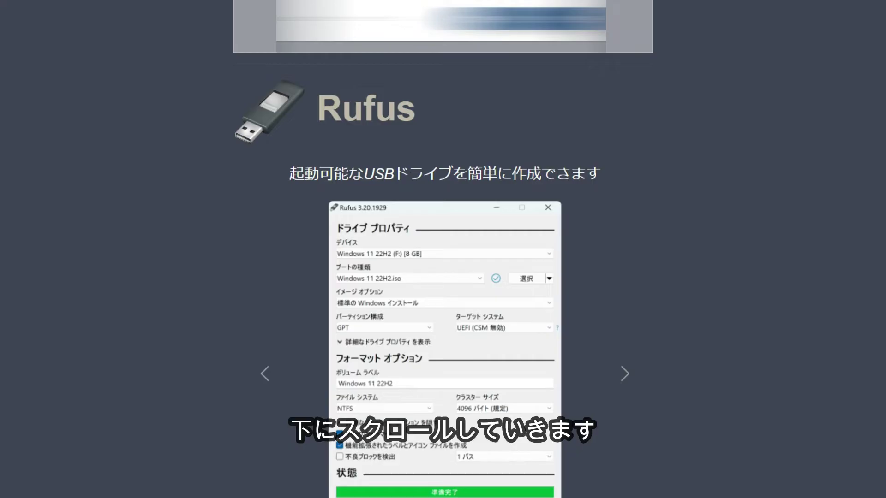
pyautogui.scroll(-9, 443, 249)
pyautogui.scroll(-2, 444, 249)
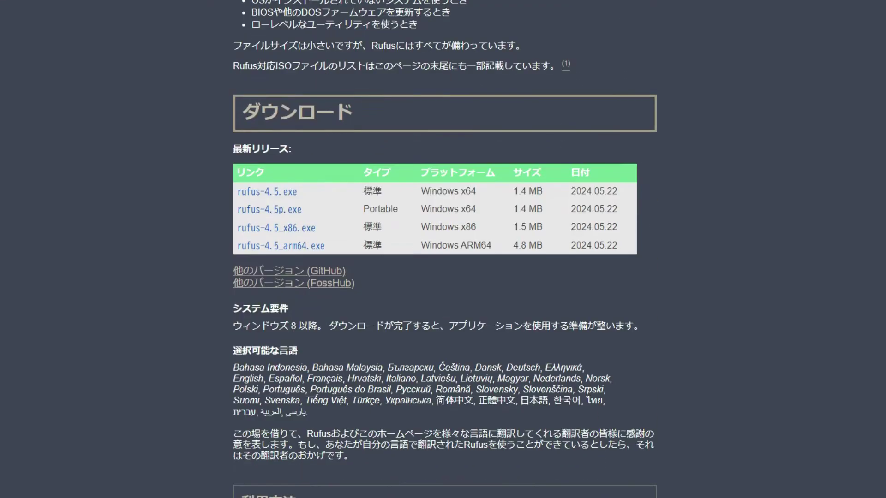
pyautogui.scroll(-2, 442, 249)
pyautogui.scroll(2, 443, 249)
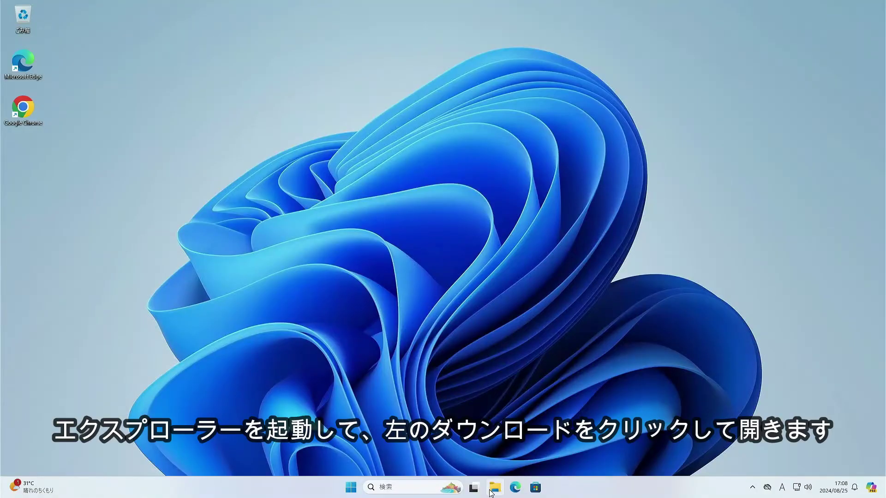
# Step: Run rufus-4.5 from the ダウンロード (Downloads) folder in File Explorer
pyautogui.click(493, 488)
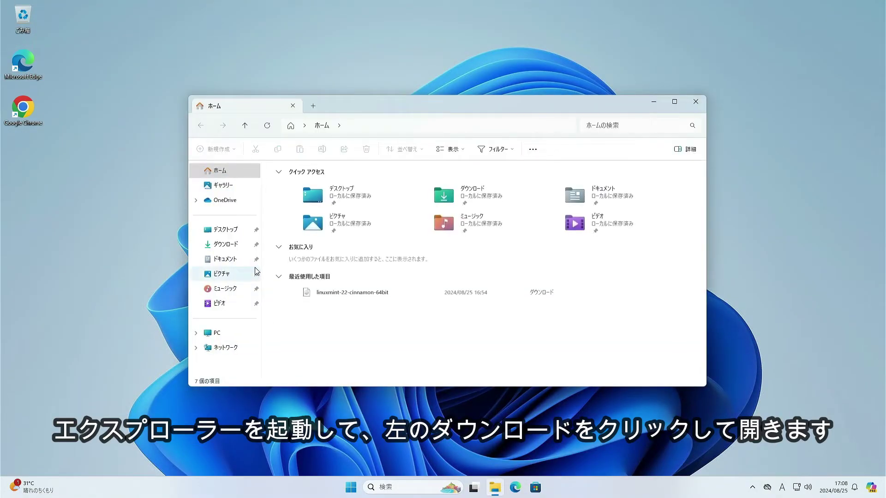
pyautogui.click(226, 246)
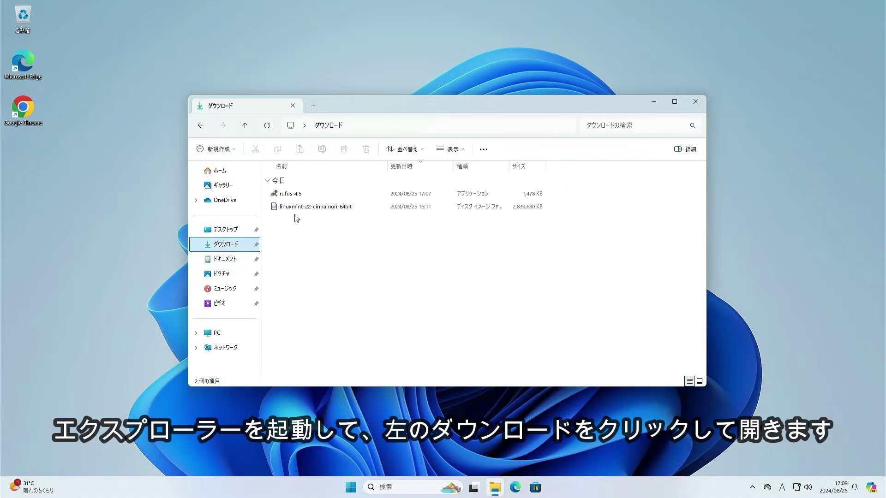
pyautogui.doubleClick(326, 194)
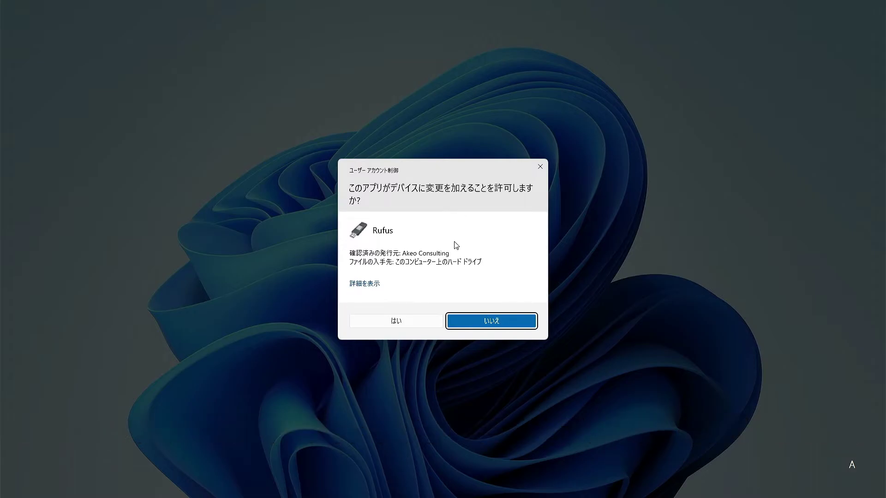
# Step: Allow Rufus in the User Account Control prompt (はい) and close File Explorer
pyautogui.click(413, 319)
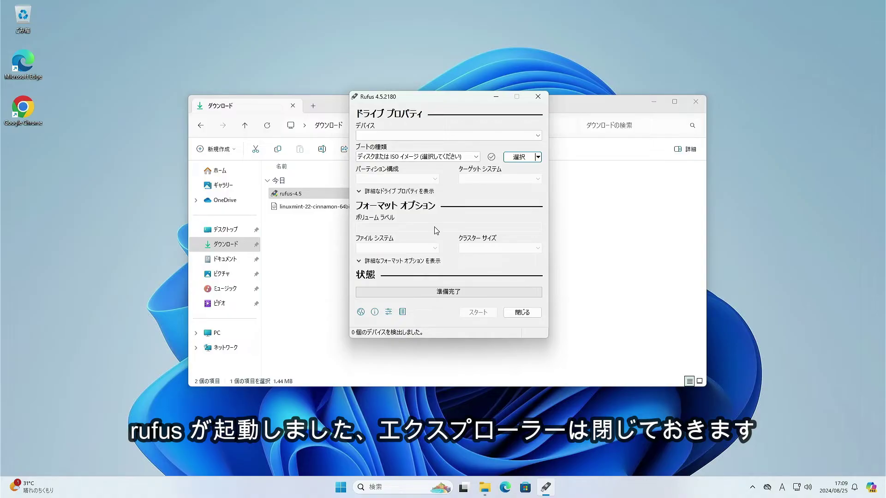
pyautogui.click(699, 107)
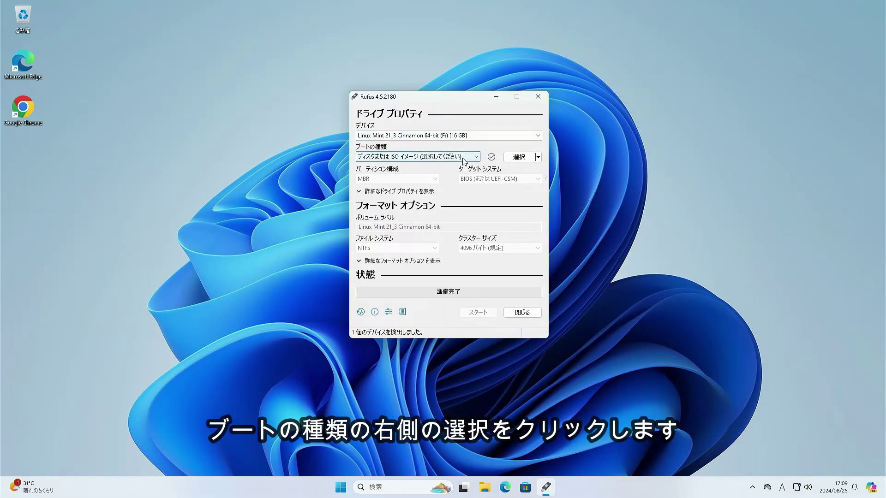
# Step: Select linuxmint-22-cinnamon-64bit.iso from Downloads as the boot image in Rufus
pyautogui.click(519, 158)
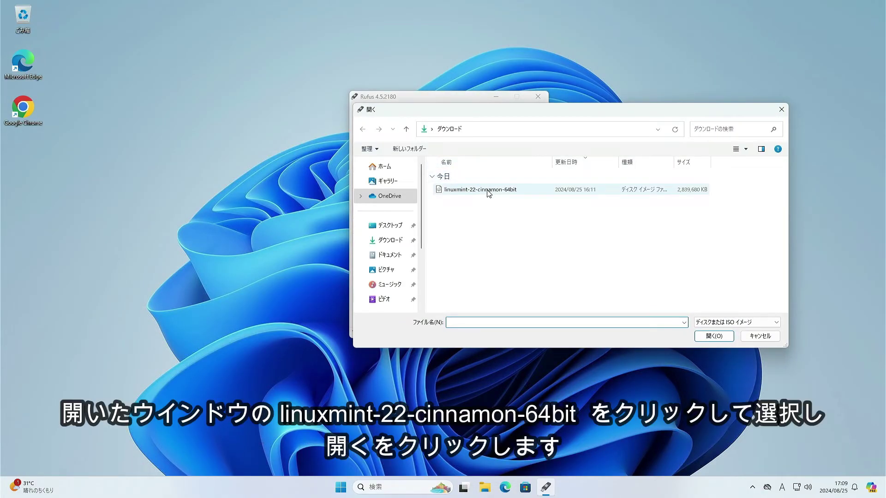
pyautogui.click(489, 193)
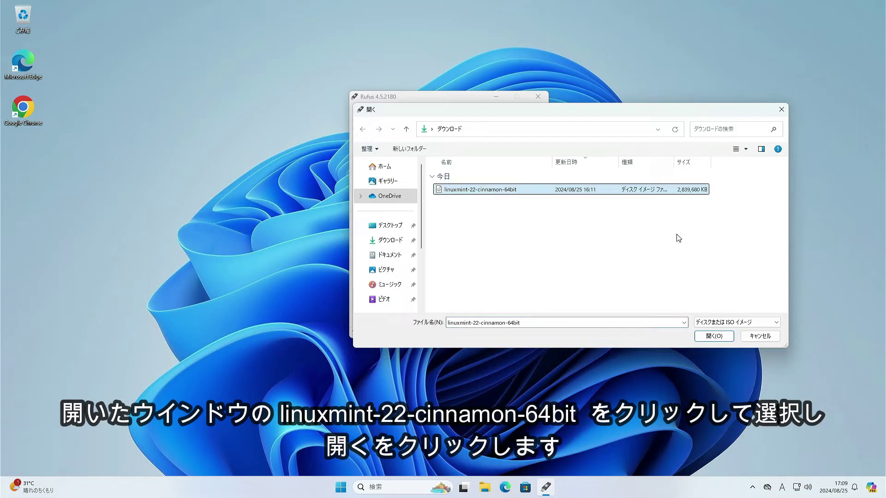
pyautogui.click(706, 337)
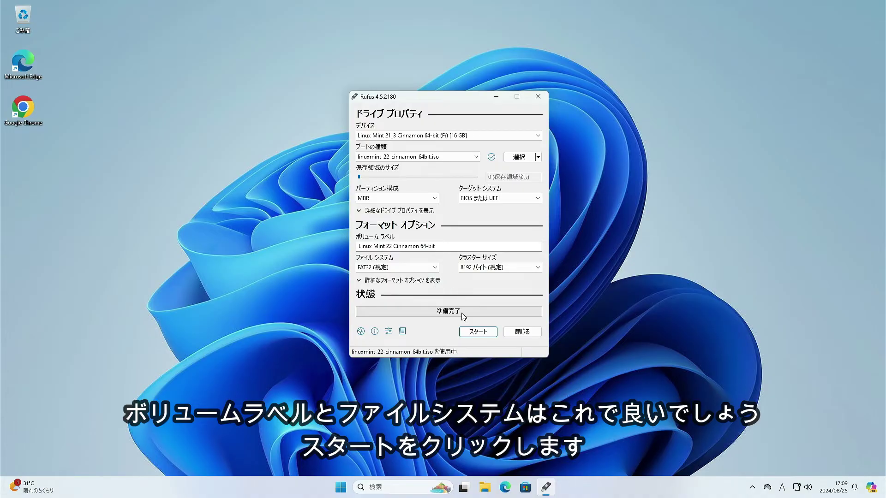
# Step: Start the write in ISO image mode, allowing the Syslinux download and erasure of the USB drive
pyautogui.click(476, 332)
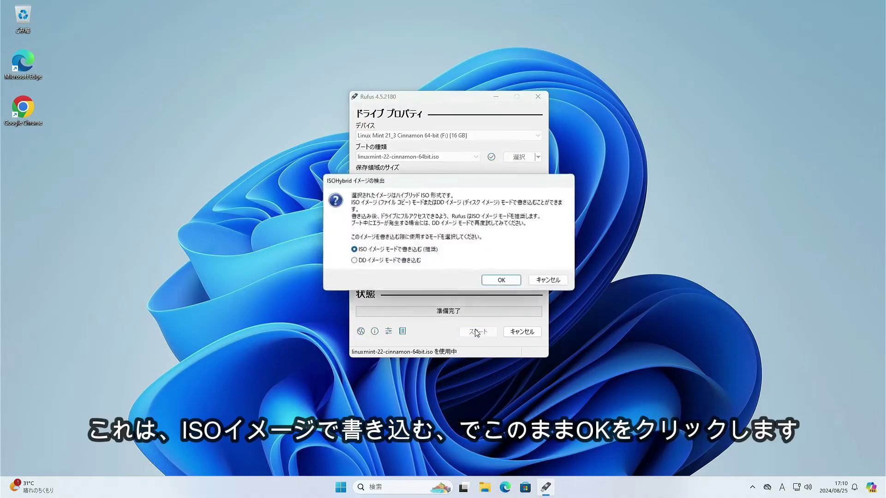
pyautogui.click(494, 283)
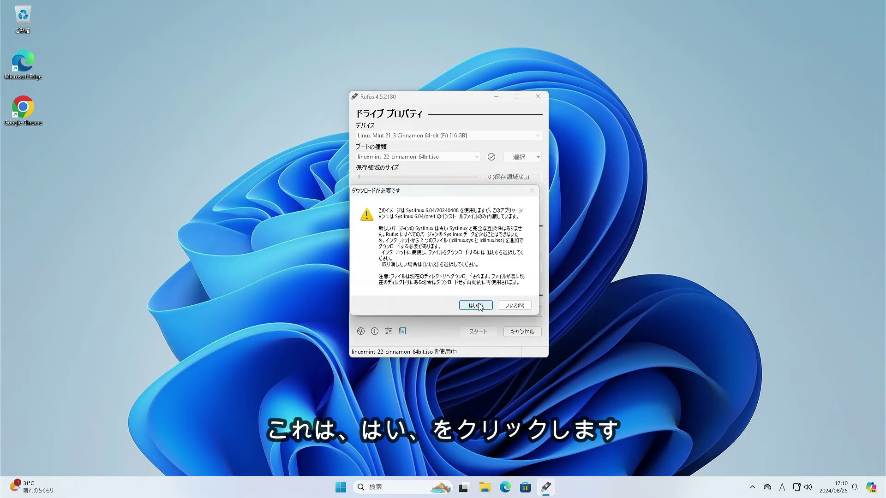
pyautogui.click(476, 306)
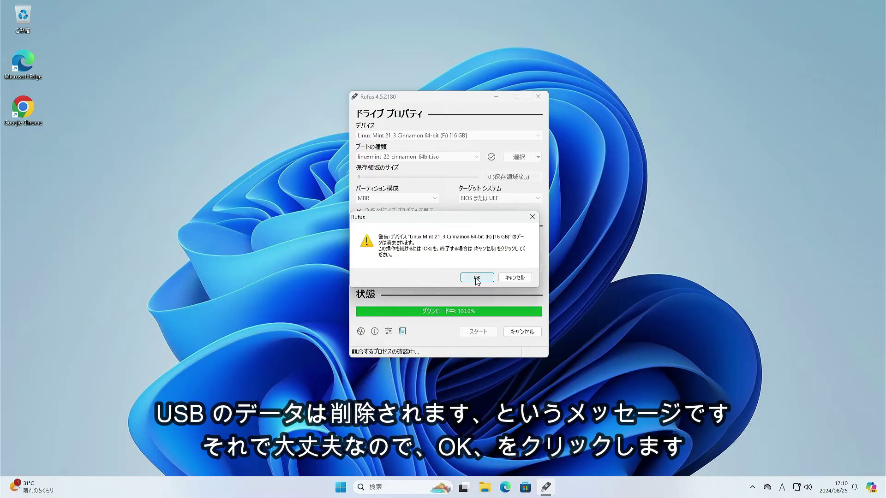
pyautogui.click(477, 277)
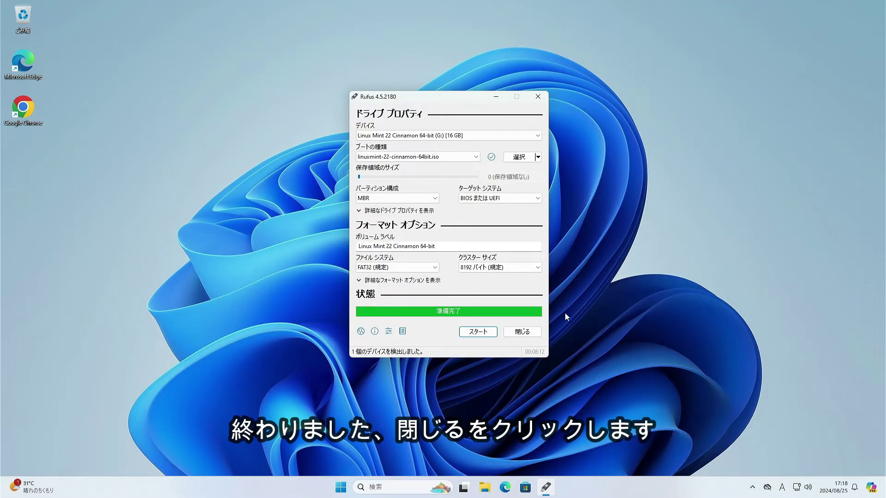
# Step: Close Rufus once the status bar shows 準備完了
pyautogui.click(520, 333)
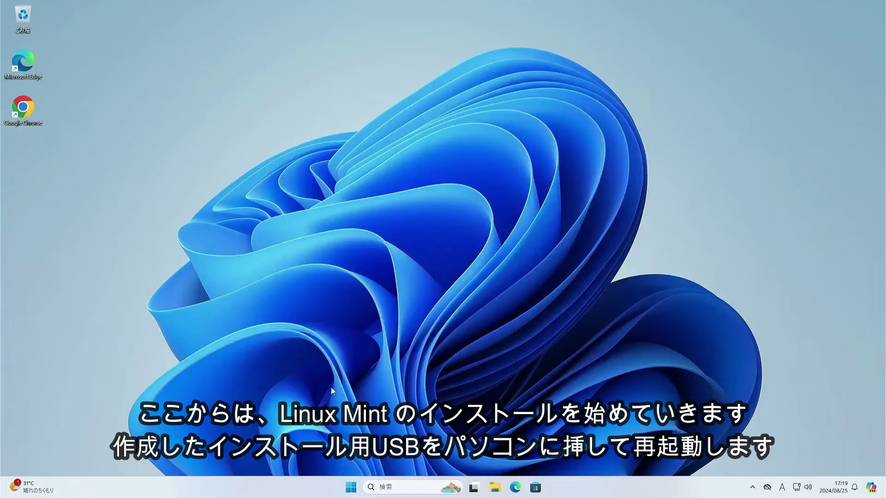
# Step: Restart Windows 11 with 再起動 from the Start menu power options
pyautogui.click(350, 488)
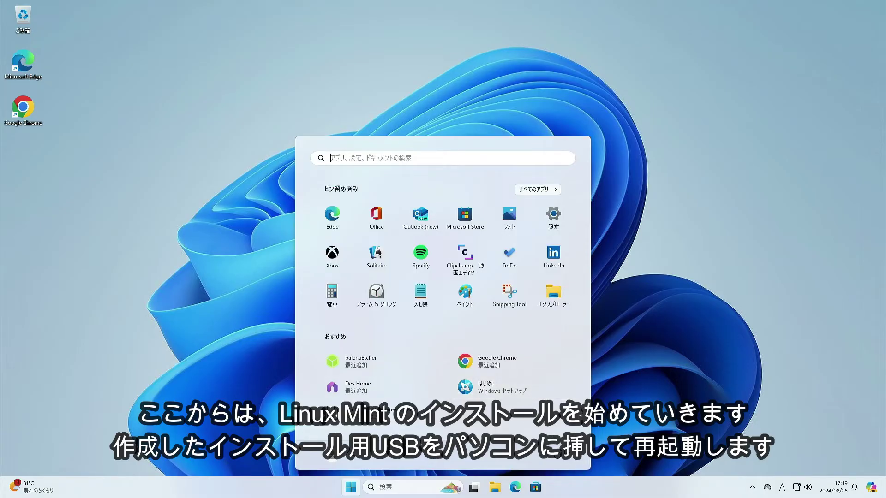
pyautogui.click(557, 458)
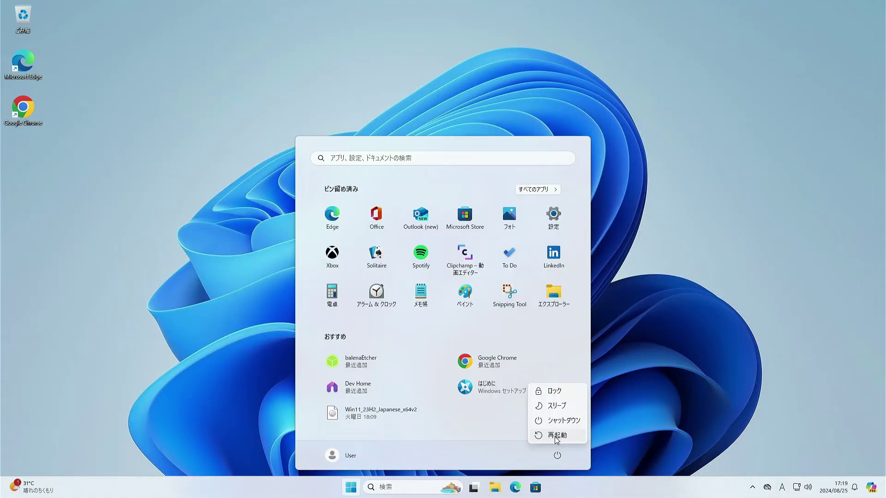
pyautogui.click(557, 435)
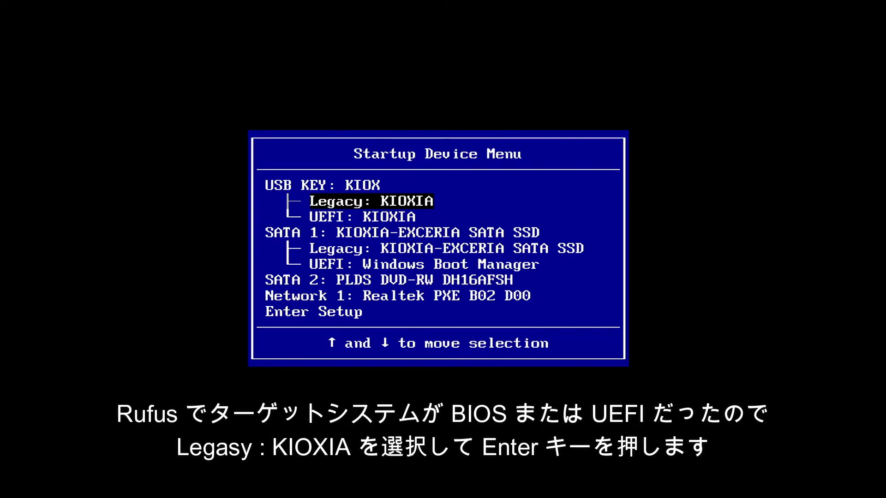
# Step: Boot from the Legacy: KIOXIA USB key entry
pyautogui.press('Return')
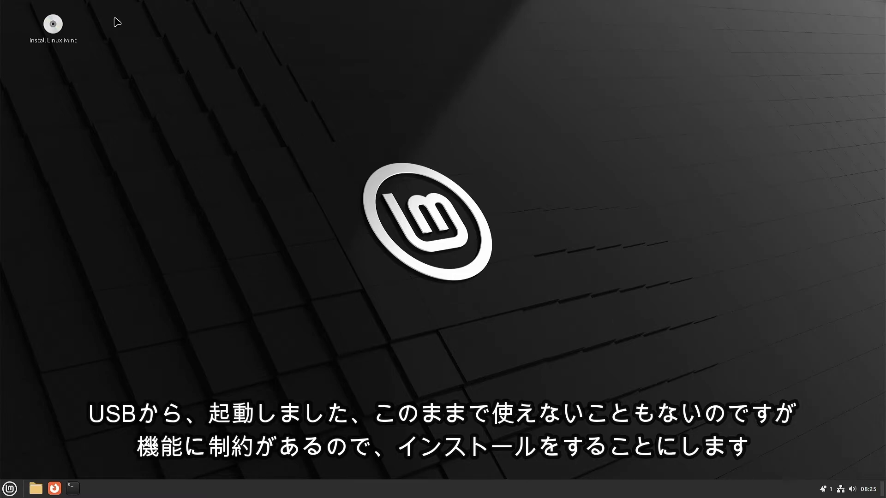
# Step: Launch the Install Linux Mint icon on the live desktop
pyautogui.click(52, 30)
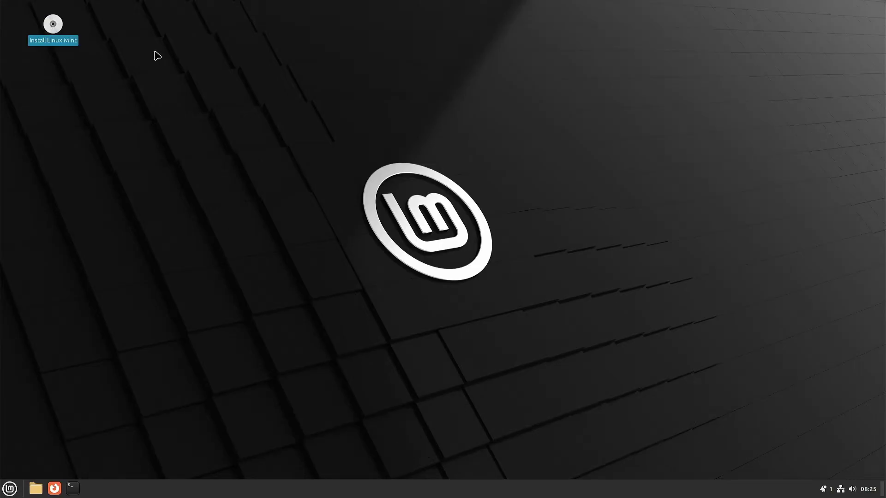
pyautogui.doubleClick(53, 26)
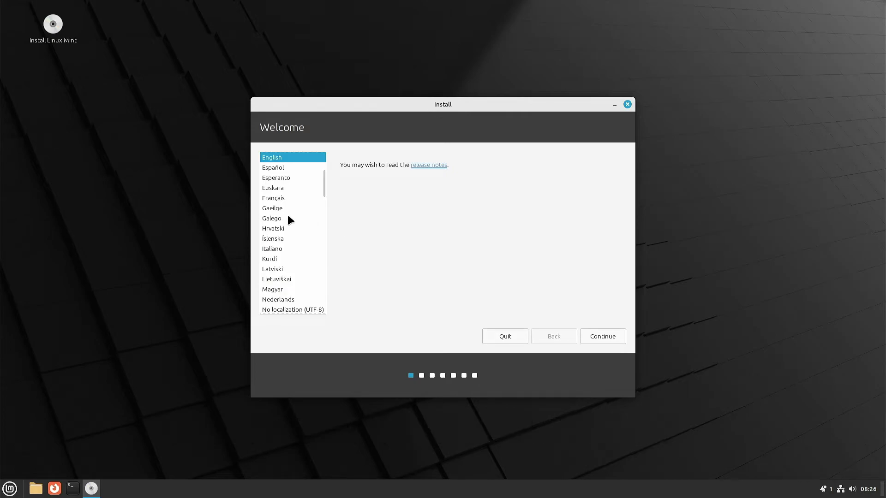
# Step: Choose 日本語 as the installer language and continue to keyboard layout
pyautogui.scroll(-5, 287, 213)
pyautogui.scroll(-10, 288, 217)
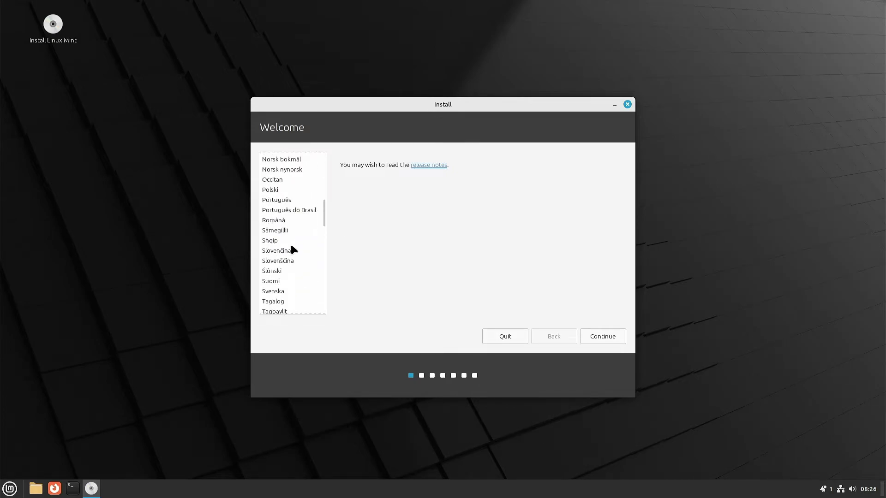
pyautogui.scroll(-6, 292, 248)
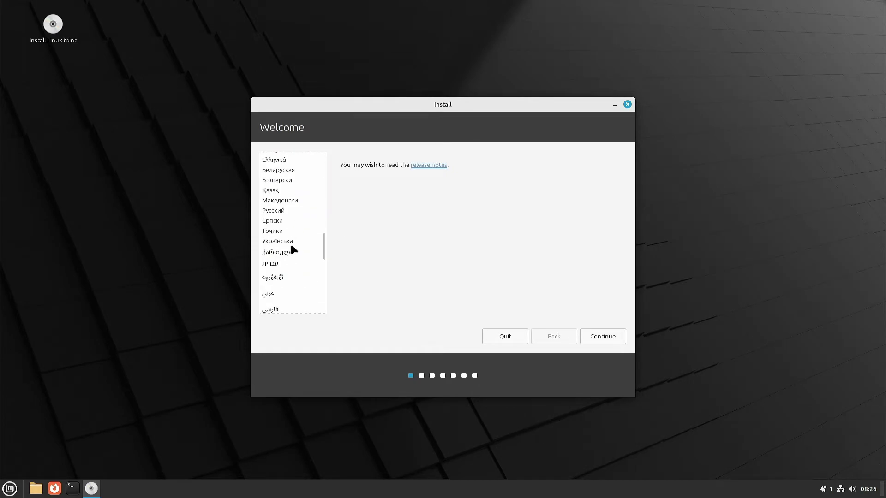
pyautogui.scroll(-4, 294, 250)
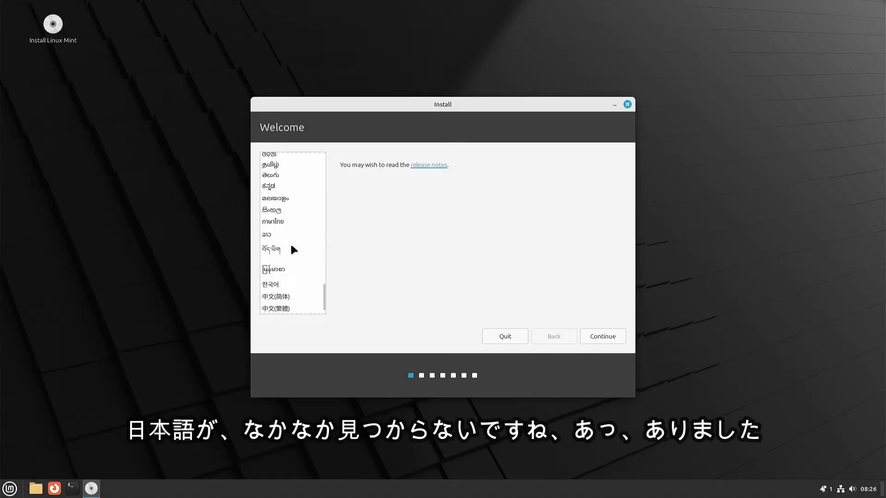
pyautogui.scroll(-1, 293, 250)
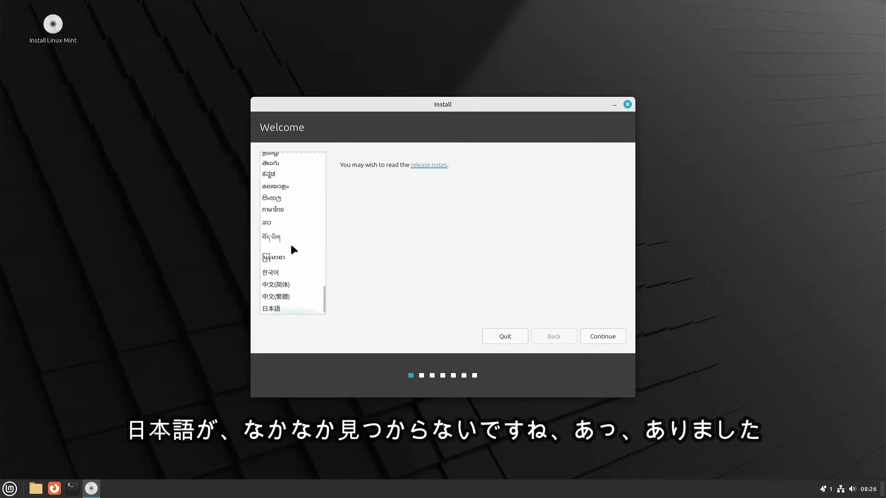
pyautogui.click(275, 306)
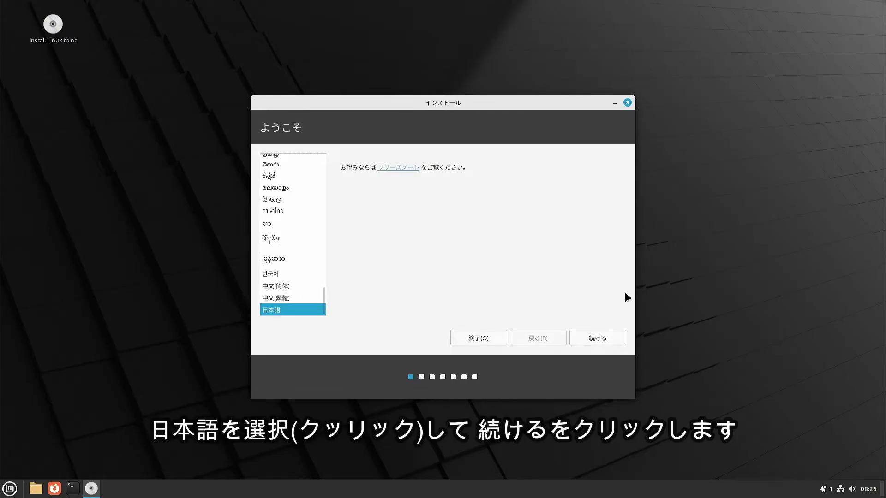
pyautogui.click(596, 339)
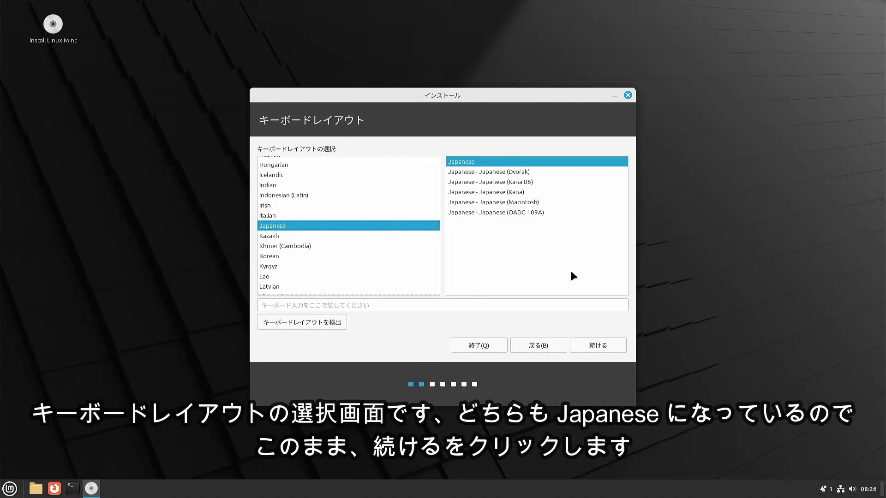
# Step: Keep the Japanese keyboard layout and continue with multimedia codecs included
pyautogui.click(600, 345)
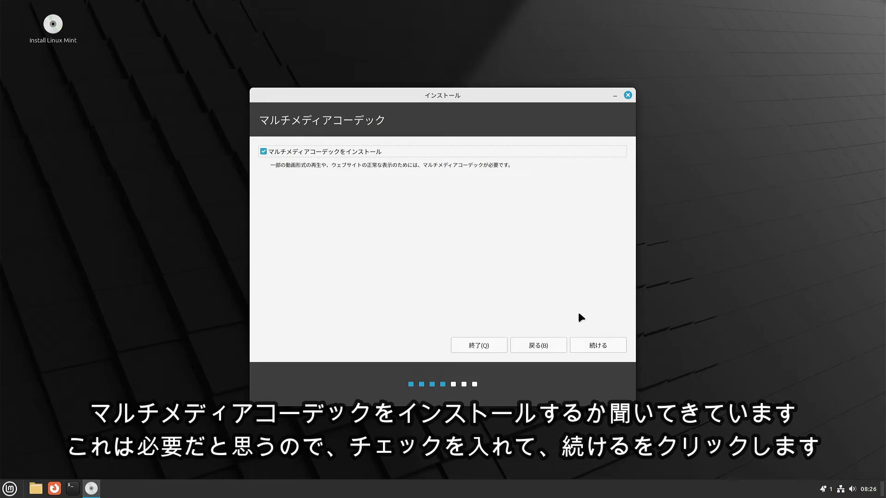
pyautogui.click(596, 346)
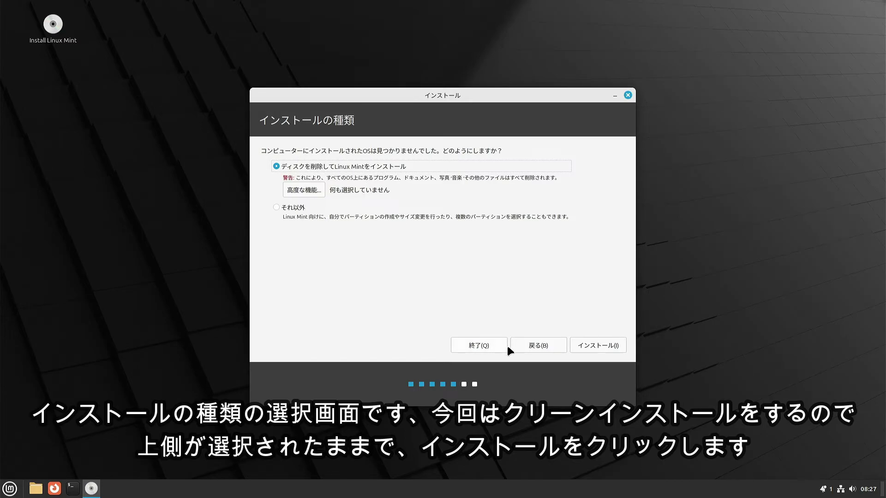
# Step: Erase the disk for a clean install, confirm partition changes, and keep Tokyo time zone
pyautogui.click(594, 347)
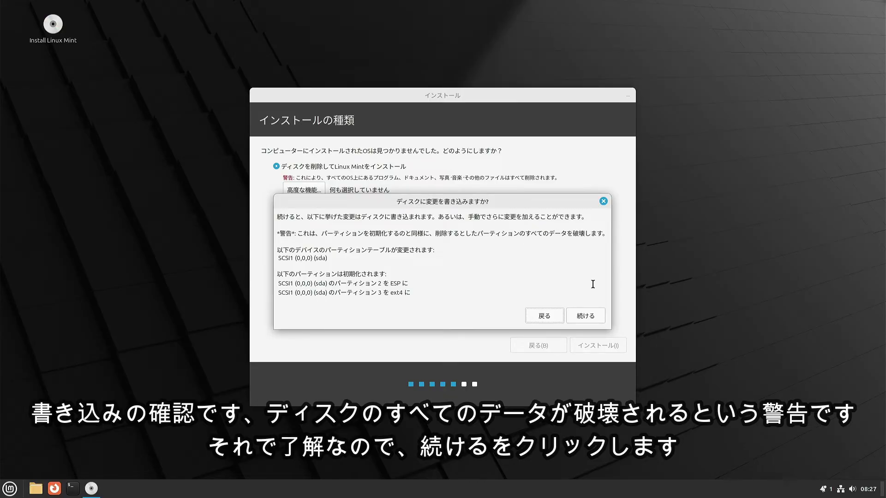
pyautogui.click(585, 317)
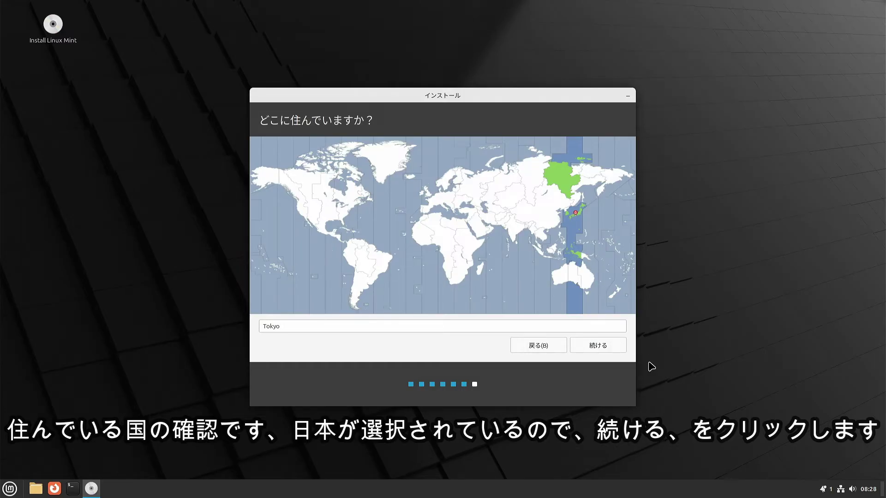
pyautogui.click(593, 343)
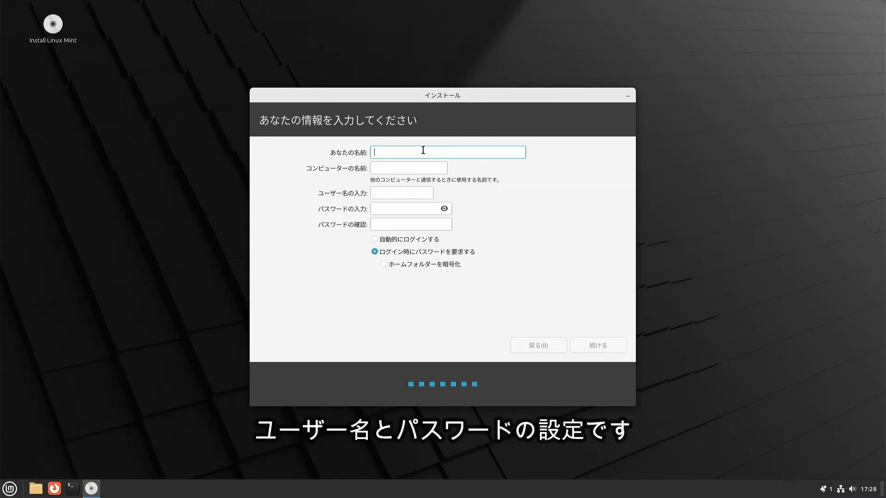
# Step: Enter the user's name and password twice, enable 自動的にログインする, and start installing
pyautogui.write('u')
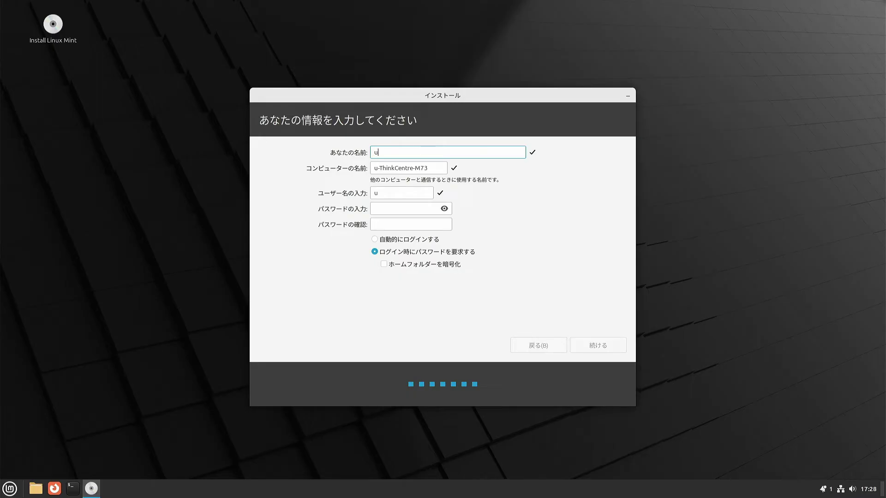
pyautogui.write('ser')
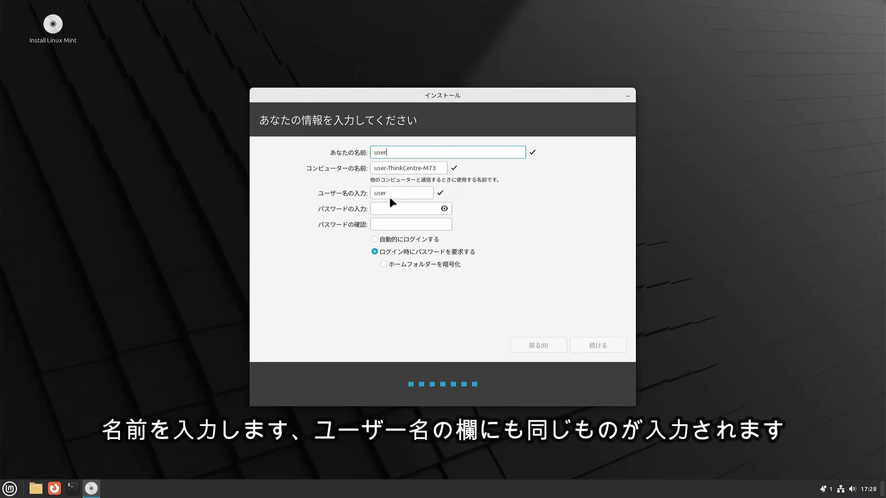
pyautogui.click(399, 209)
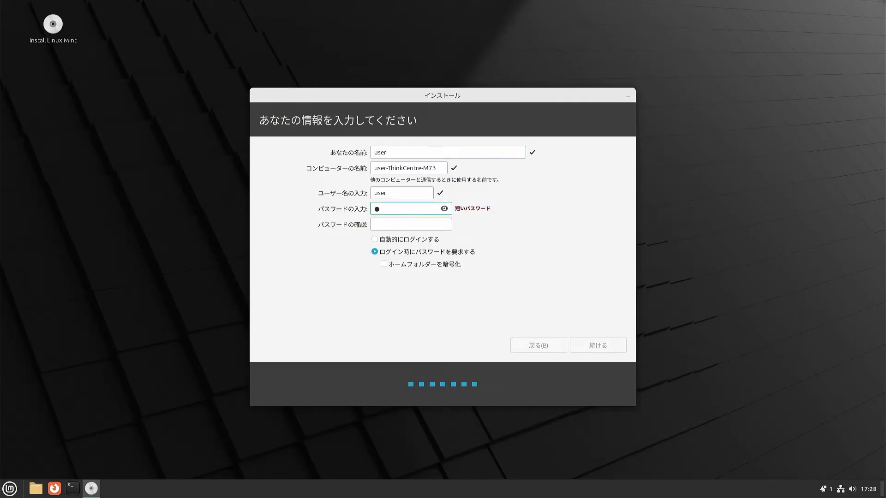
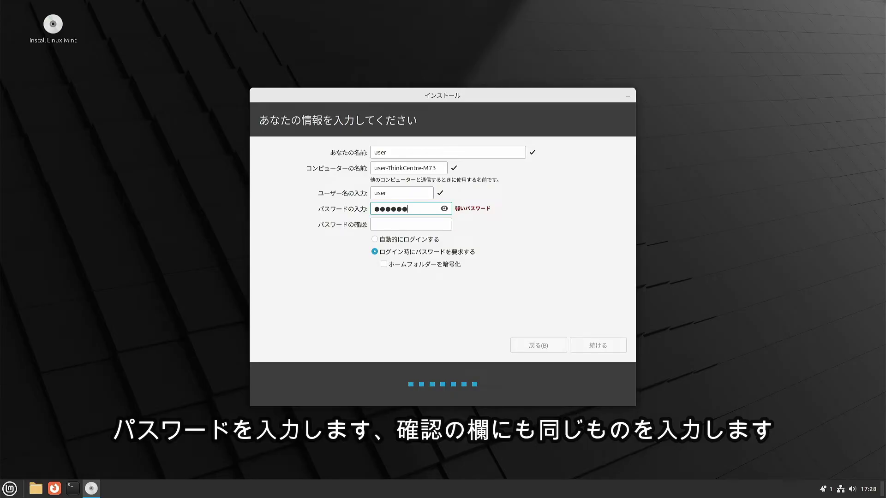
pyautogui.click(408, 224)
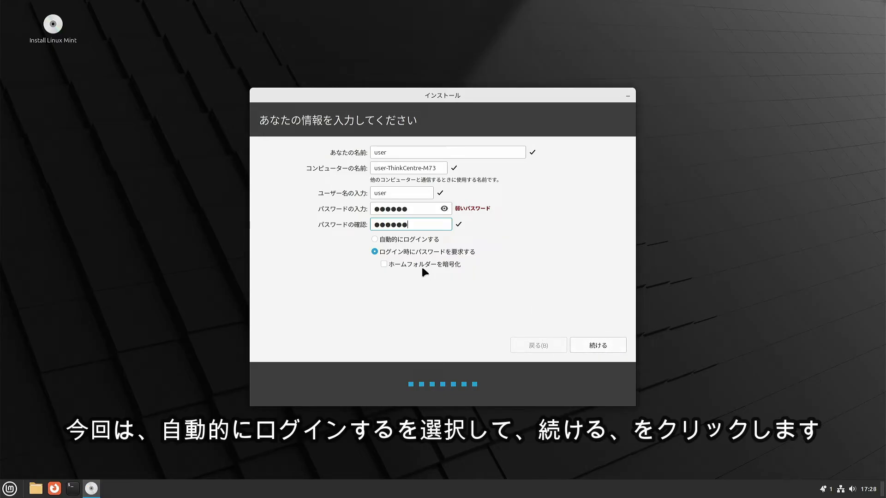
pyautogui.click(415, 238)
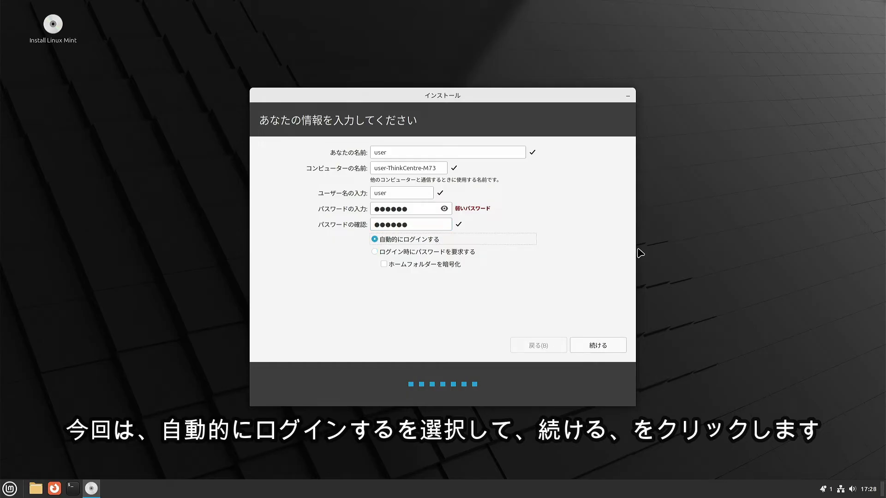
pyautogui.click(600, 346)
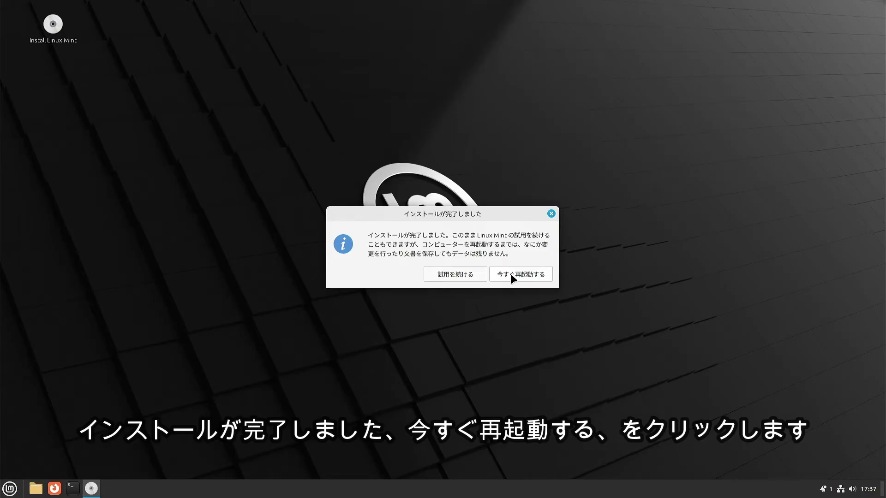
# Step: Choose 今すぐ再起動する once the installation completes
pyautogui.click(511, 276)
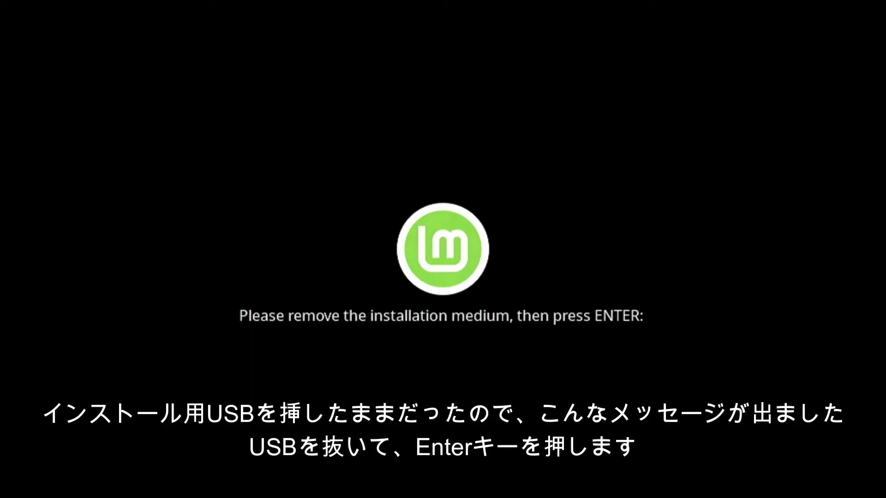
# Step: With the USB stick removed, continue booting into the installed Linux Mint
pyautogui.press('Return')
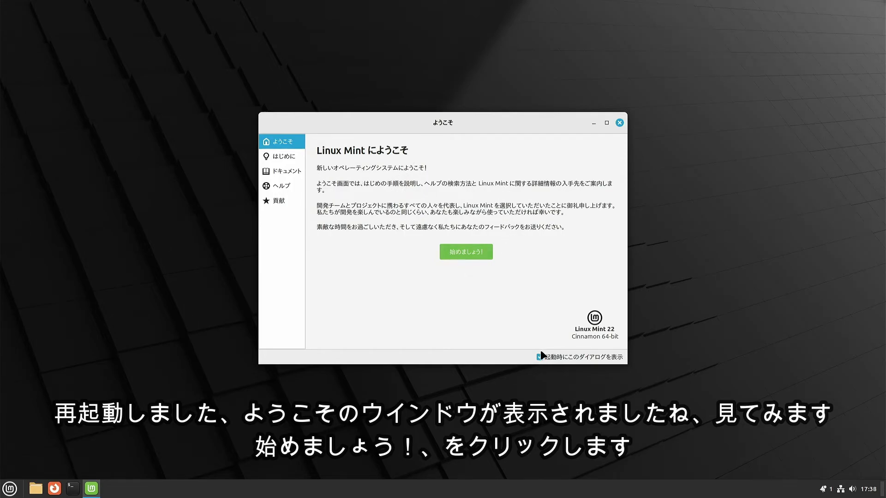
# Step: Browse the はじめに first-steps list in the Welcome window, then close it
pyautogui.click(461, 257)
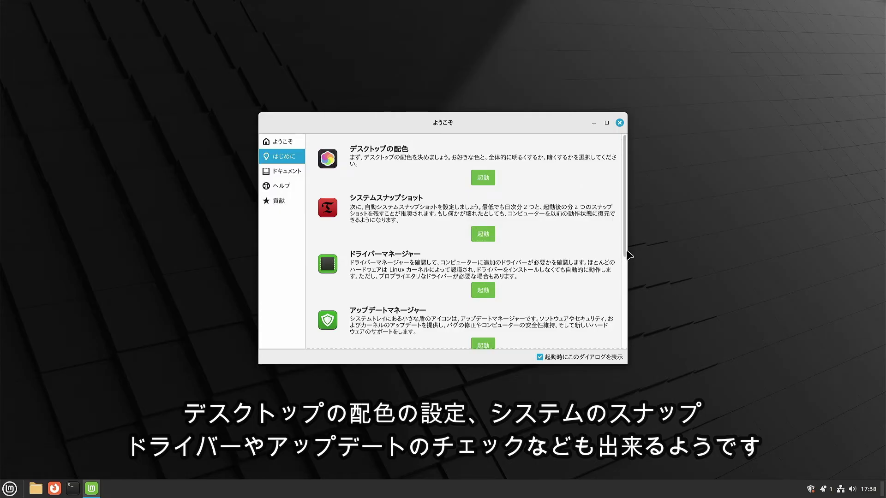
pyautogui.moveTo(627, 252); pyautogui.dragTo(629, 366)
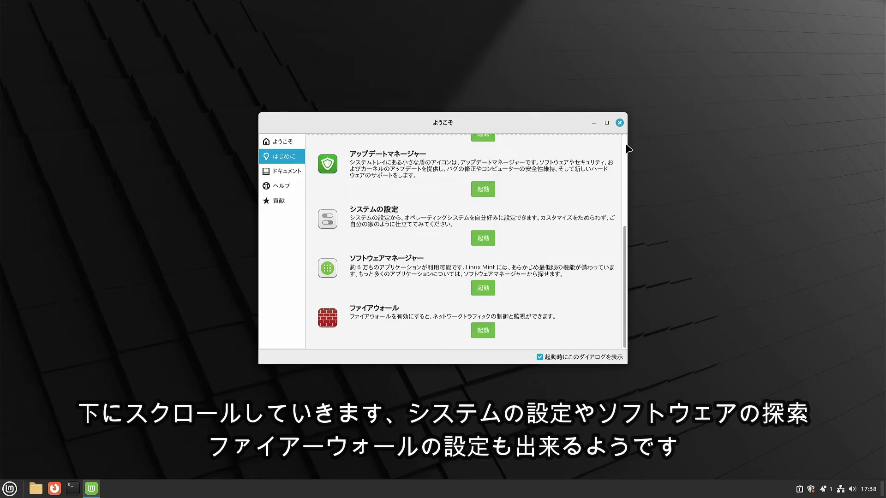
pyautogui.scroll(1, 626, 148)
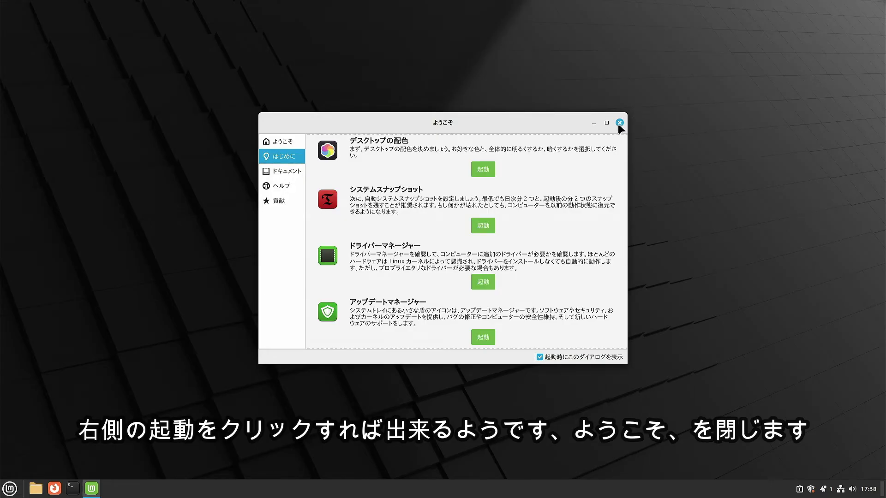
pyautogui.click(619, 123)
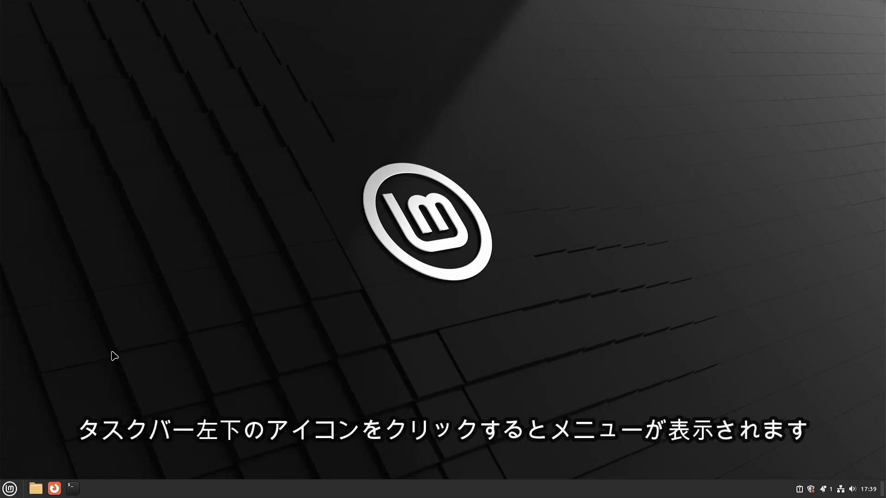
# Step: Open the Mint start menu to show favourite apps, categories and lock, log-out and shut-down options
pyautogui.click(9, 488)
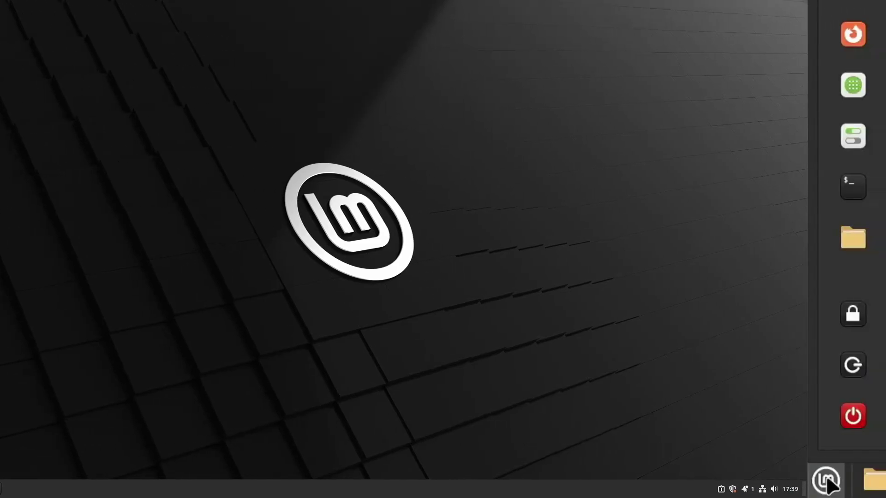